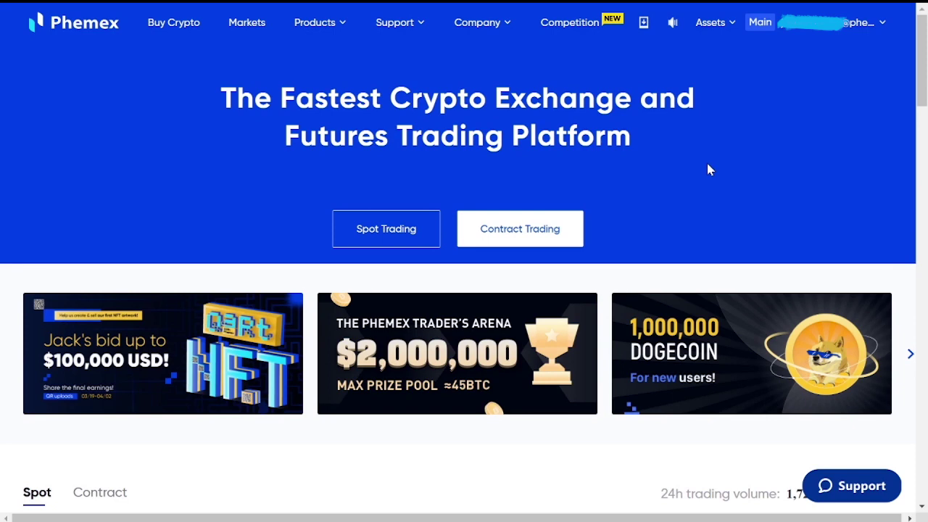
Open the Phemex deposit page and switch the currency to ETH to show its address
mouse_move(710, 22)
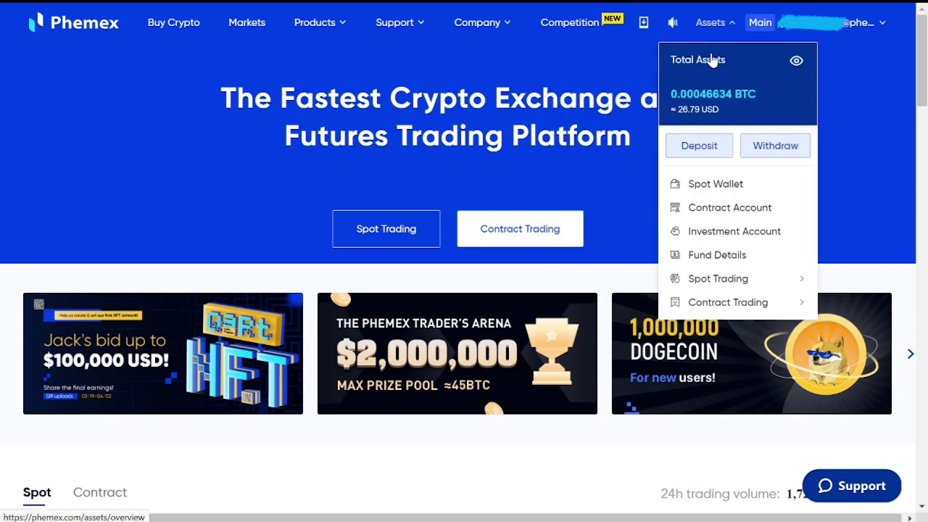
left_click(700, 145)
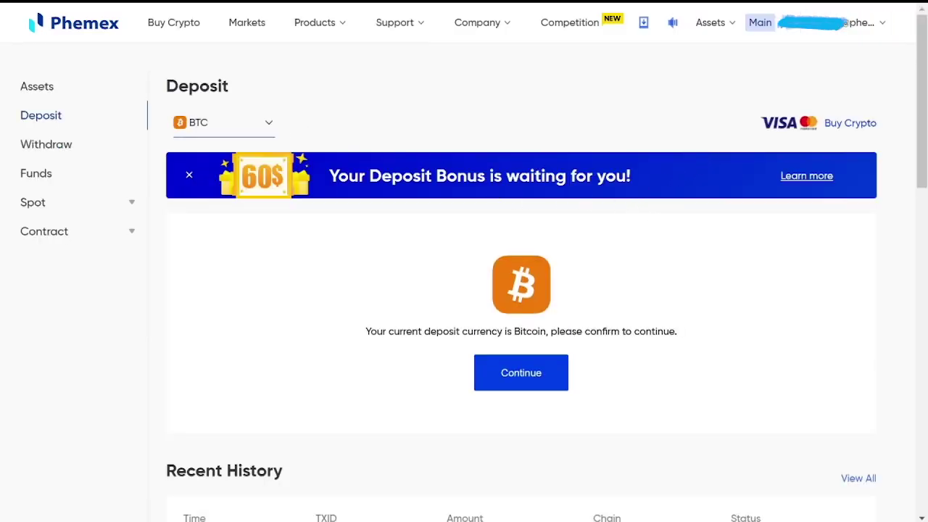
left_click(269, 122)
left_click(234, 208)
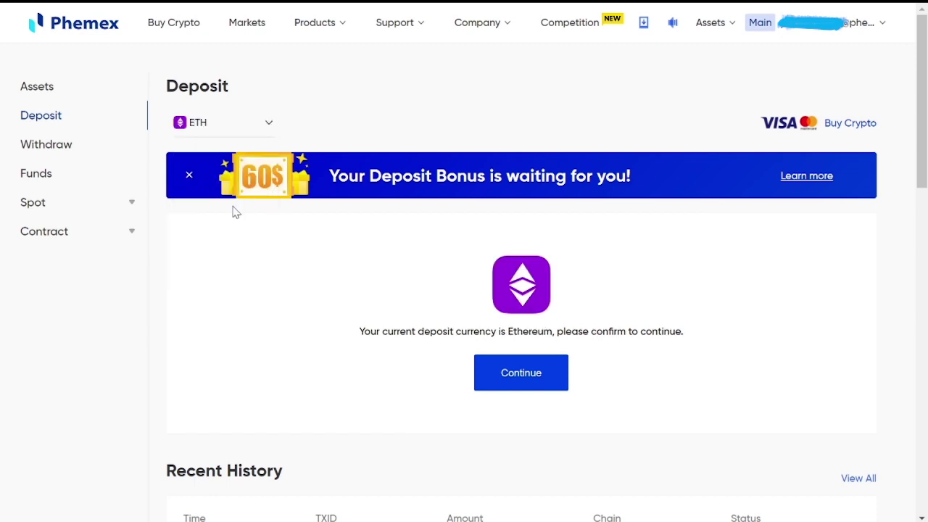
left_click(523, 379)
Bring up the browser's save options for the ETH deposit QR code image
mouse_move(374, 320)
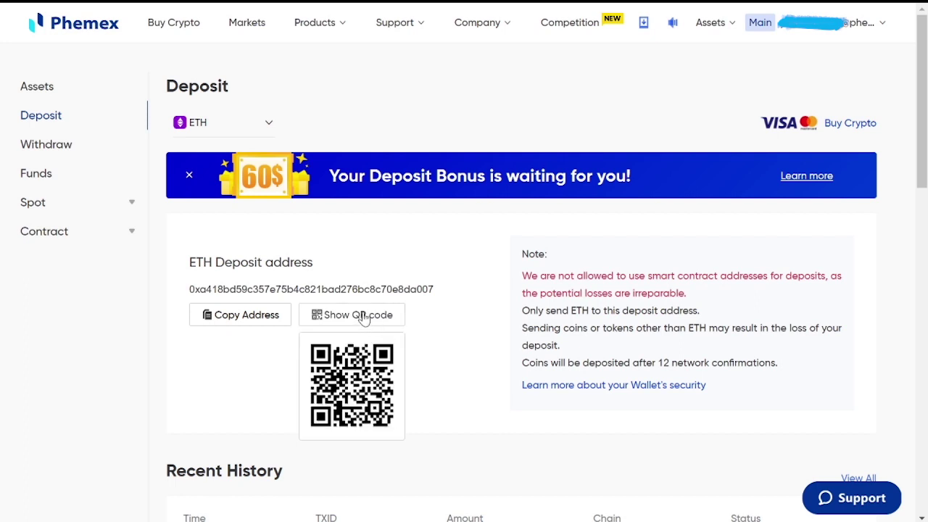
right_click(364, 320)
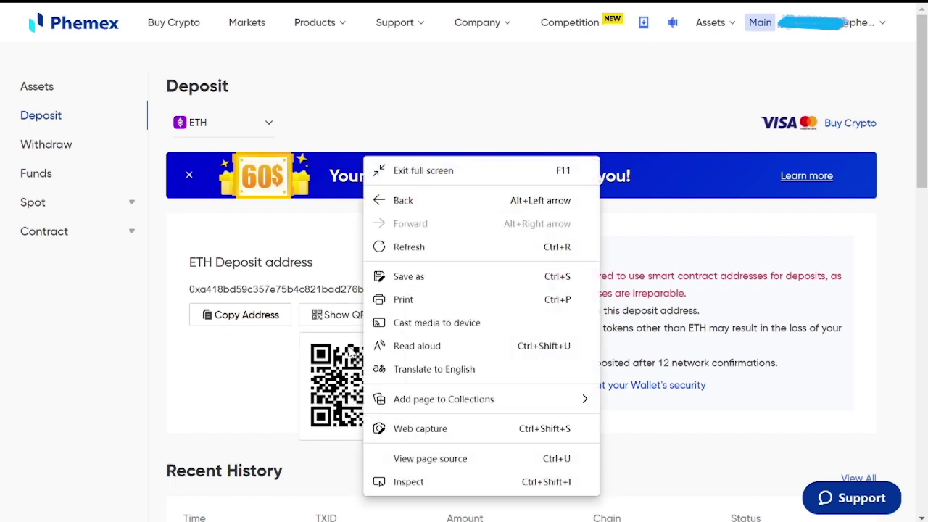
left_click(349, 367)
right_click(349, 368)
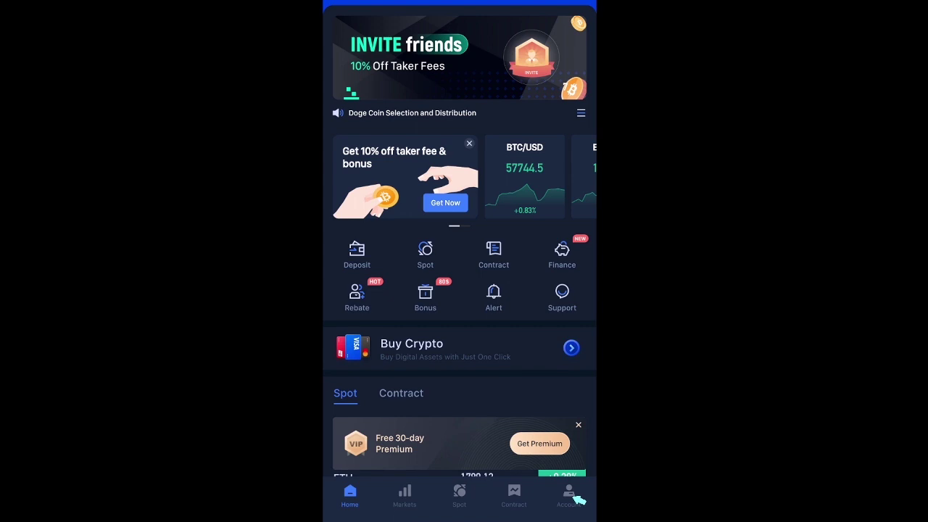
In the mobile app, switch the deposit coin to ETH and save its QR code to Photos
left_click(569, 496)
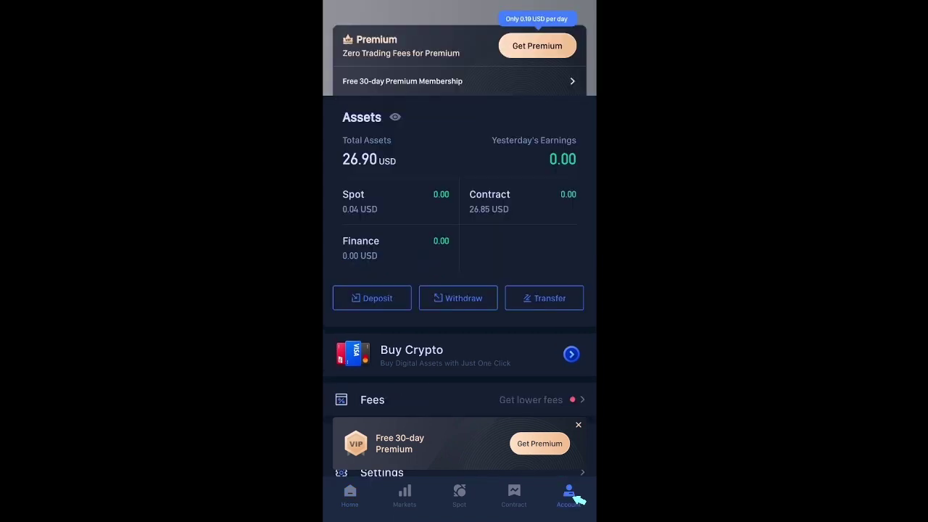
left_click(389, 303)
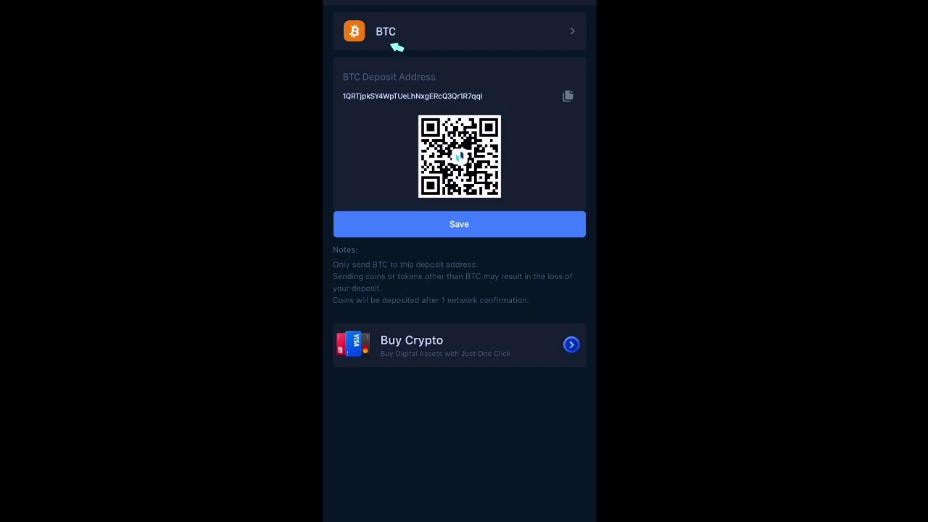
left_click(418, 37)
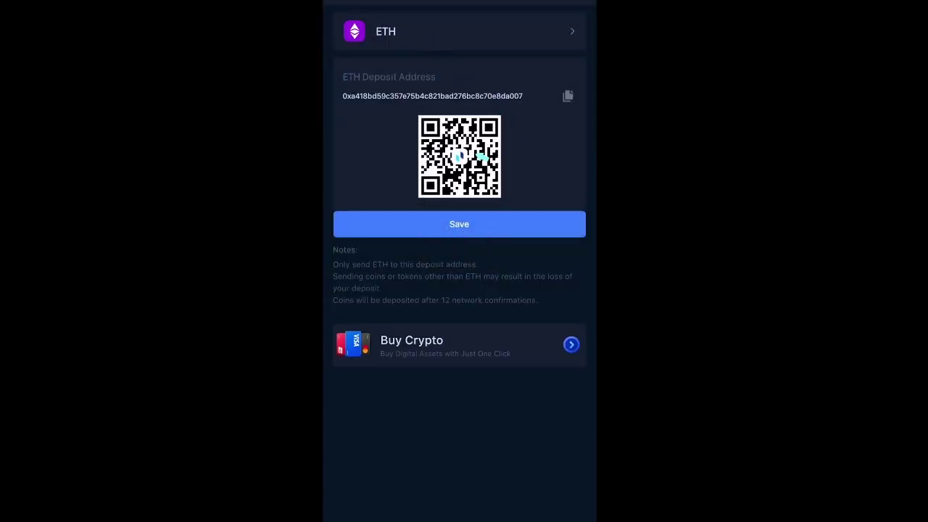
left_click(536, 229)
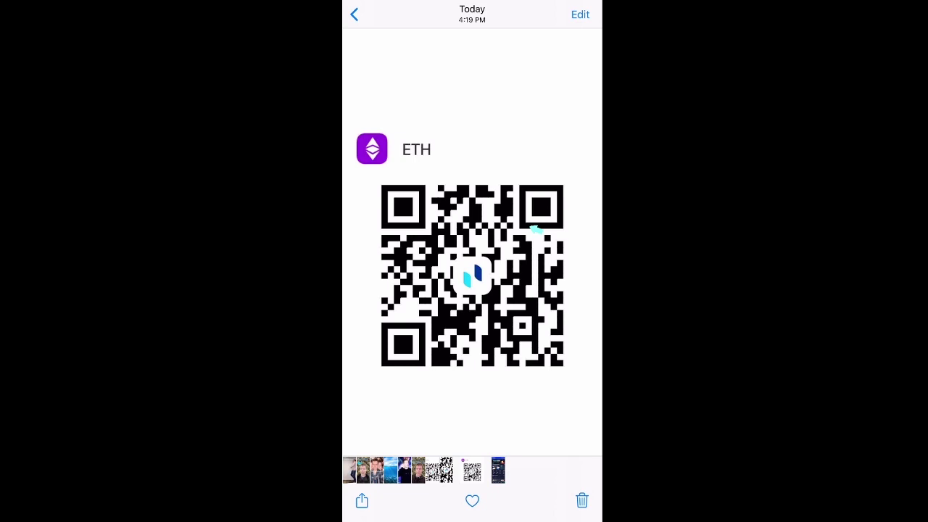
Crop the saved image to remove the ETH header and the bottom, left and right margins
left_click(580, 15)
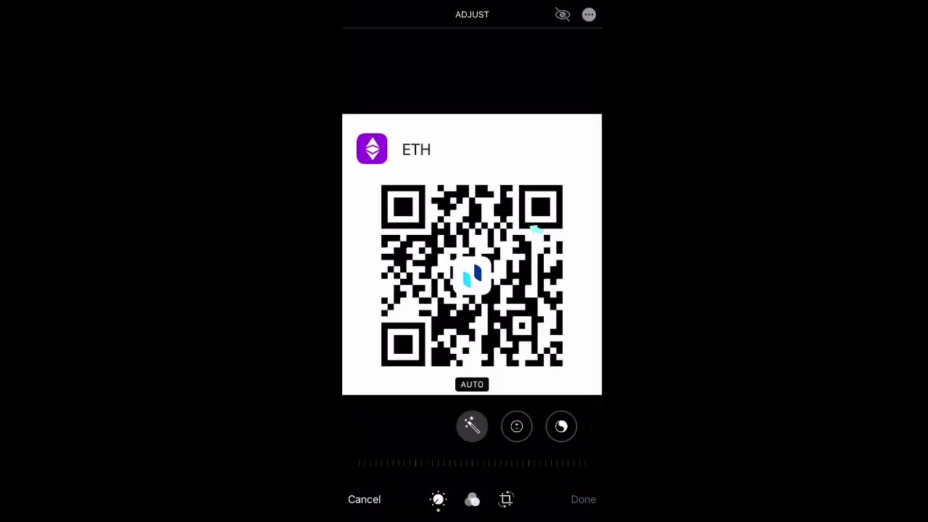
left_click(506, 499)
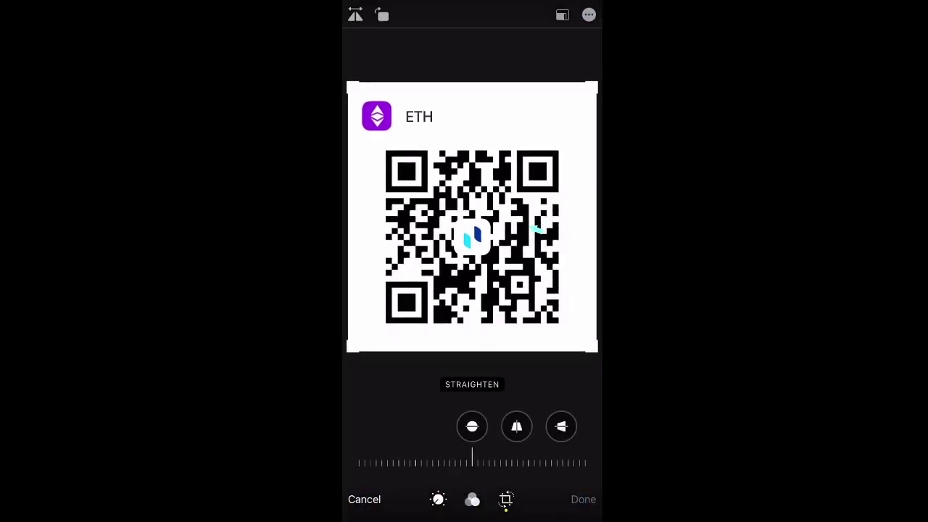
left_click_drag(472, 84, 472, 143)
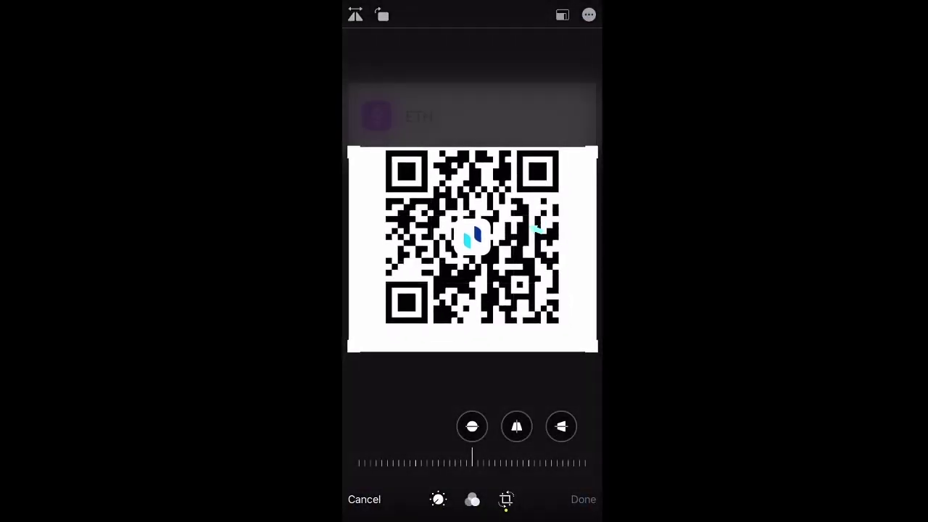
left_click_drag(472, 351, 472, 330)
left_click_drag(349, 238, 382, 238)
left_click_drag(596, 238, 563, 237)
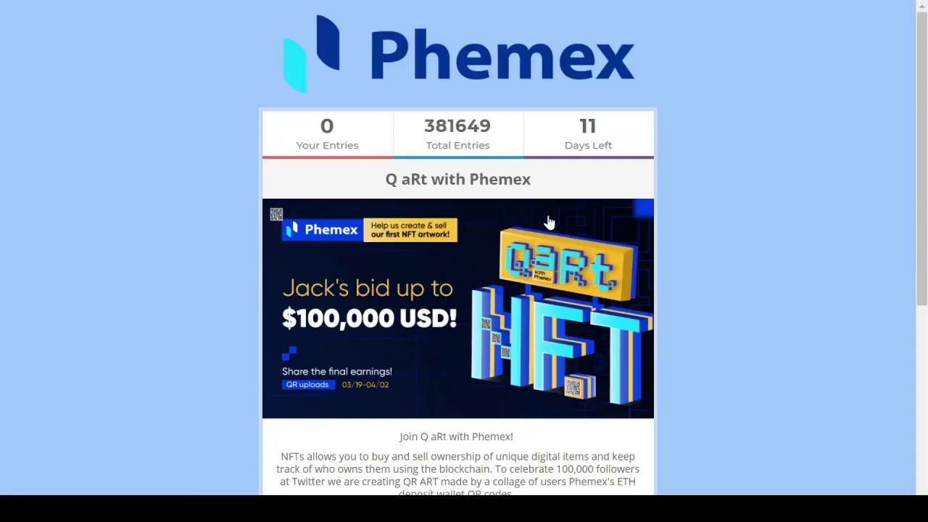
Log in to the Gleam contest with Google
scroll(726, 276, "down", 5)
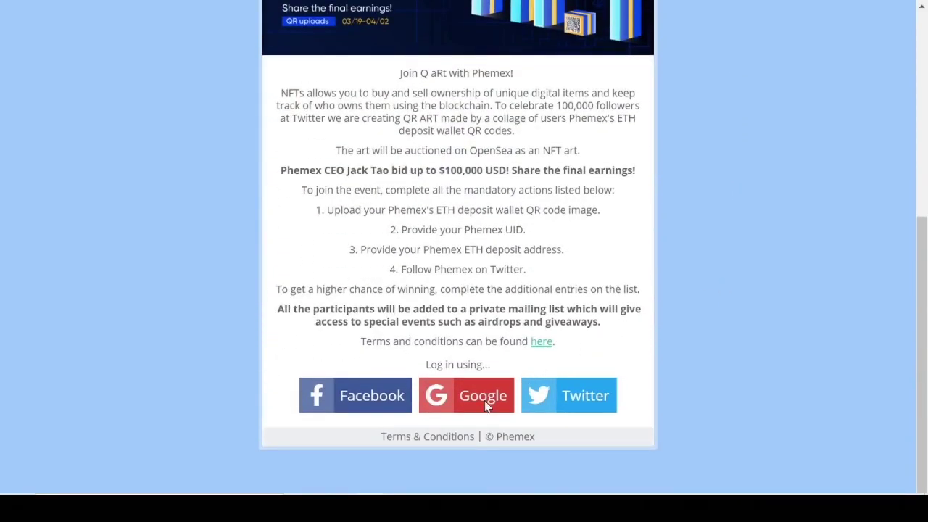
left_click(482, 397)
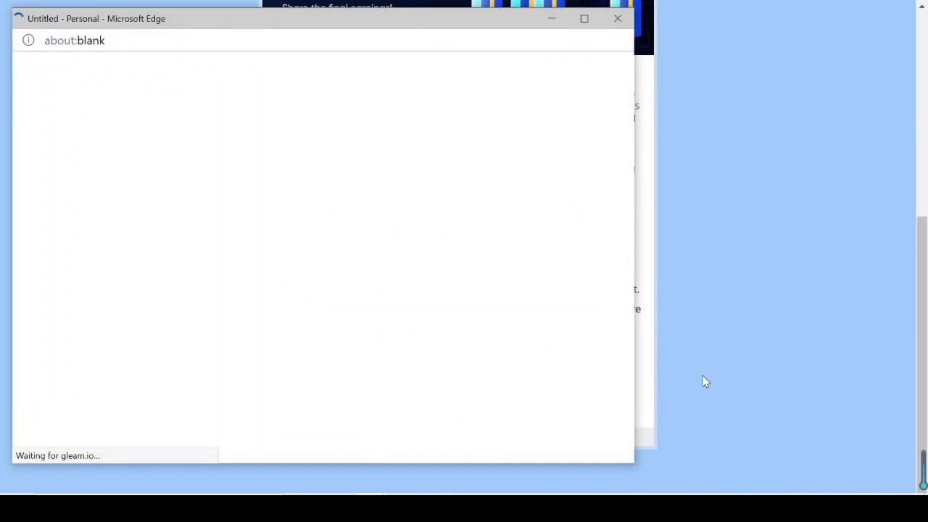
scroll(703, 375, "down", 1)
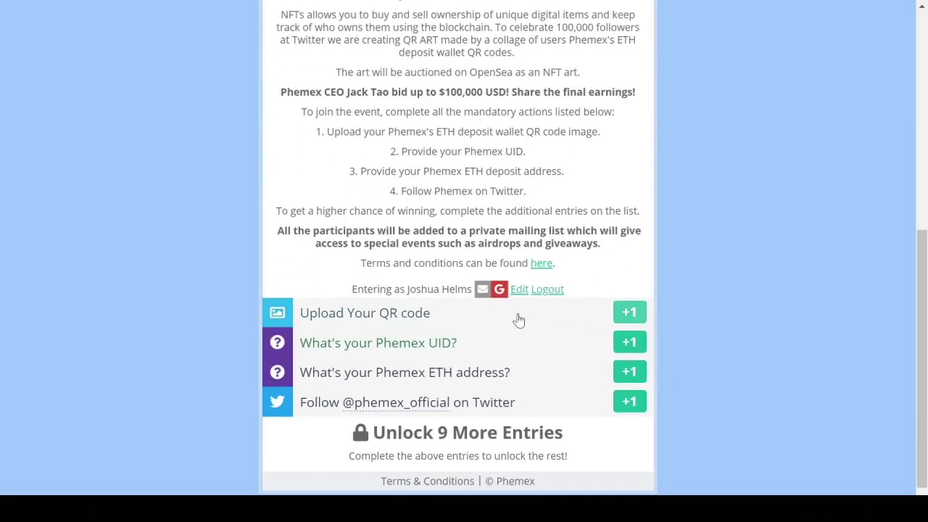
Upload the cropped QR image to the Upload Your QR code entry and pass verification
left_click(492, 322)
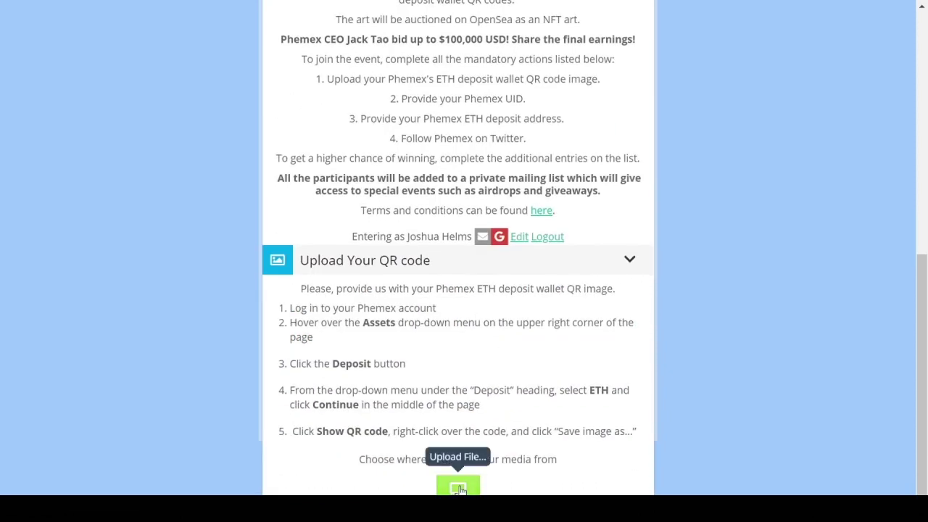
left_click(457, 487)
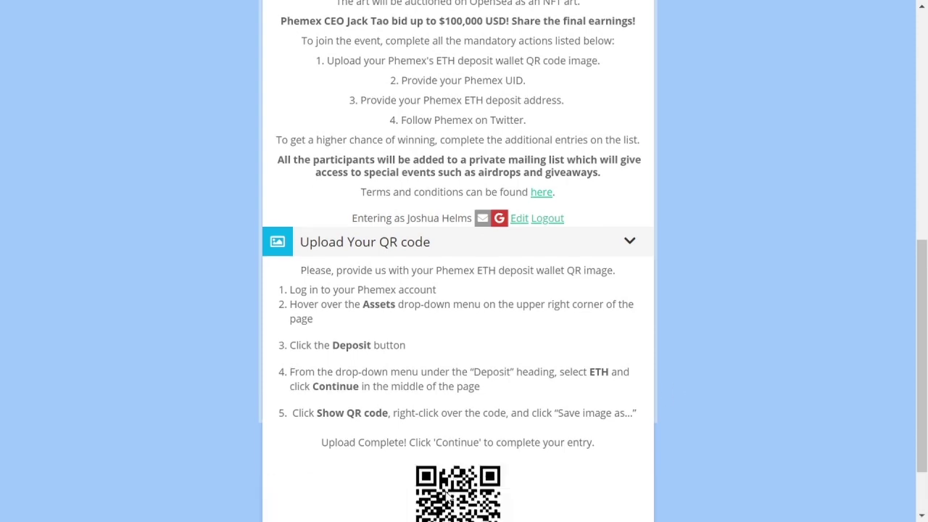
scroll(524, 422, "down", 2)
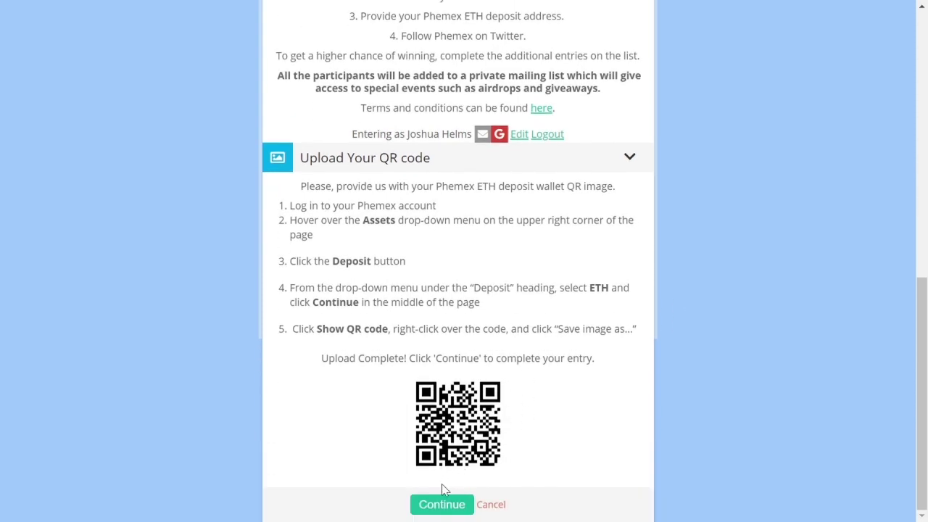
left_click(441, 504)
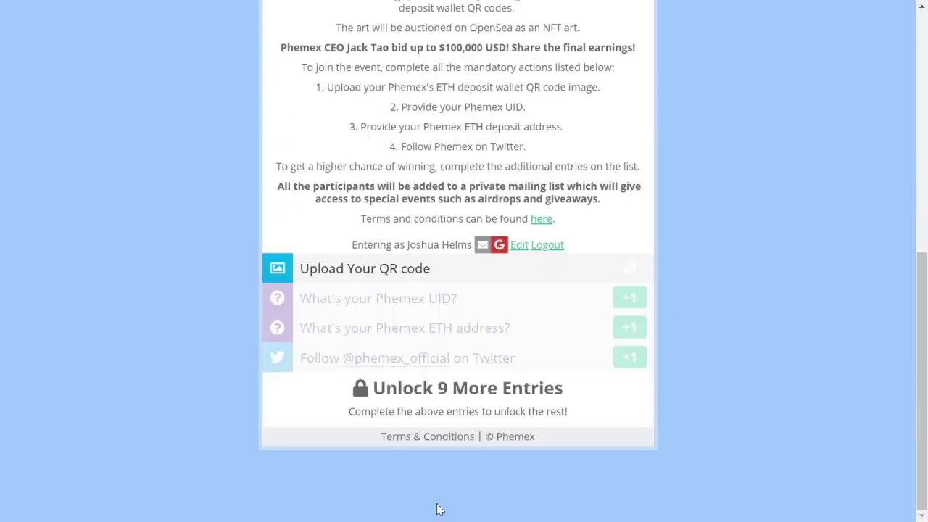
left_click(493, 297)
left_click(374, 251)
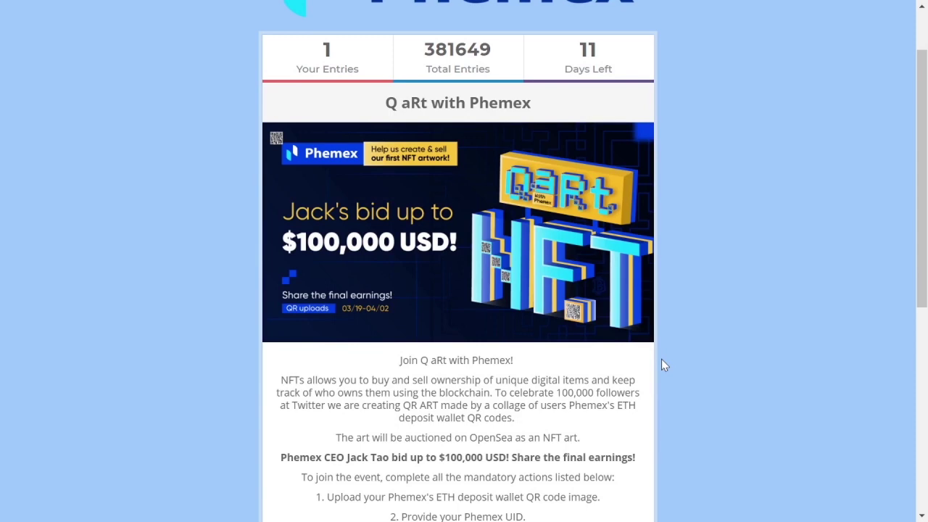
Scroll the contest page to confirm the entry count now shows 1
scroll(661, 366, "down", 5)
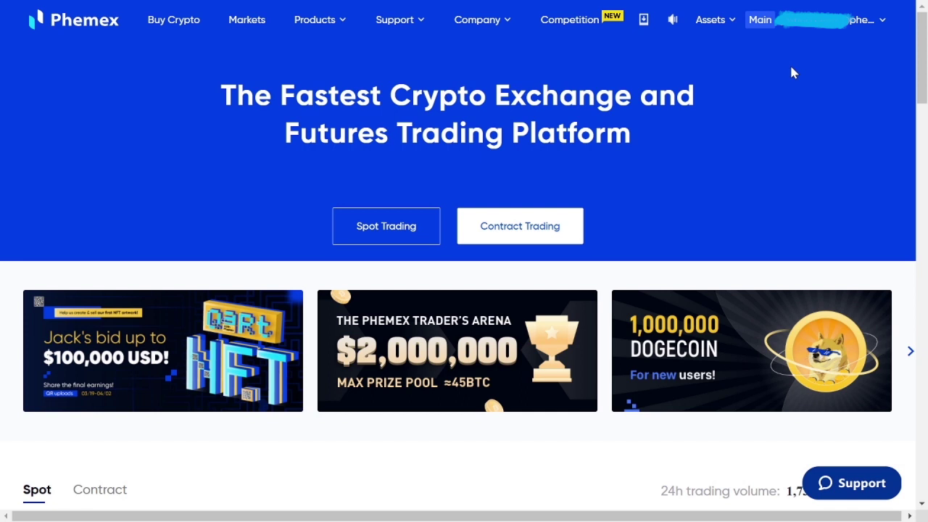
Look up the Phemex account UID under Account & Security
mouse_move(823, 28)
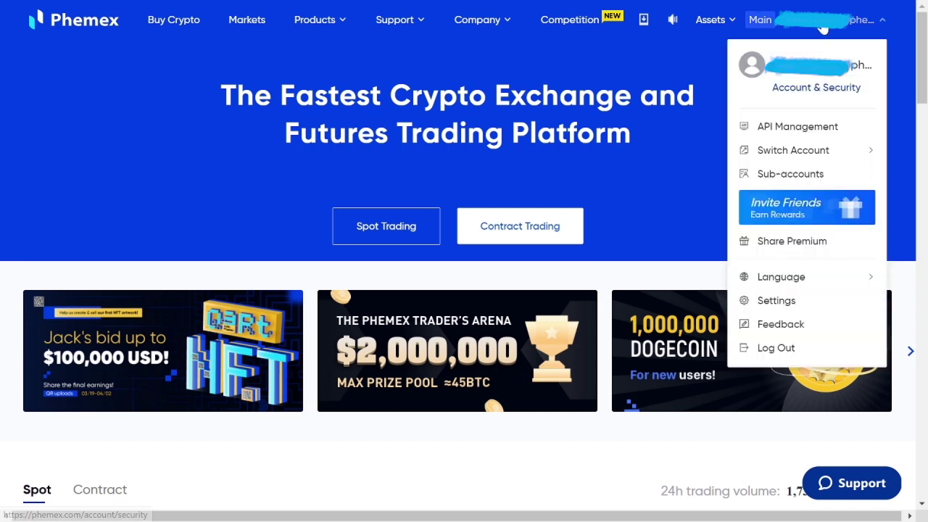
left_click(797, 86)
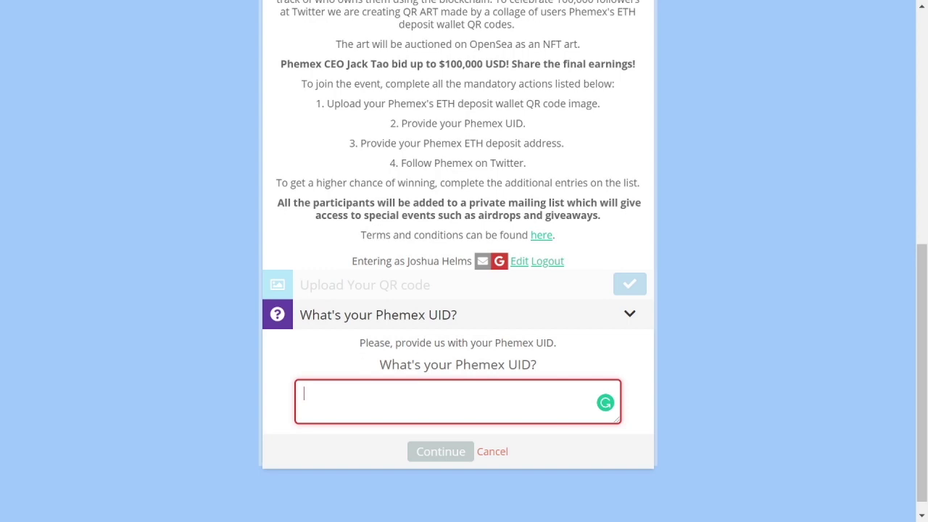
Enter the account UID, submit the UID entry, and switch the browser to full screen
type("11")
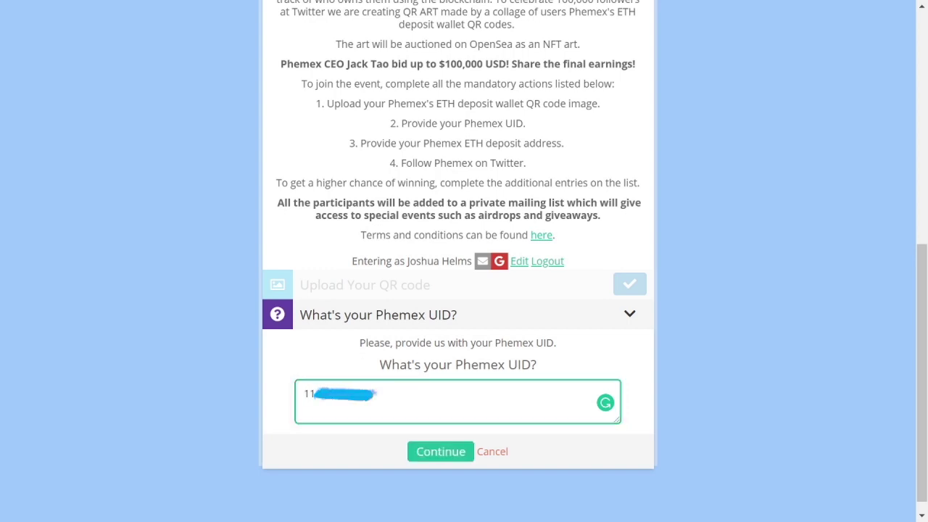
left_click(449, 452)
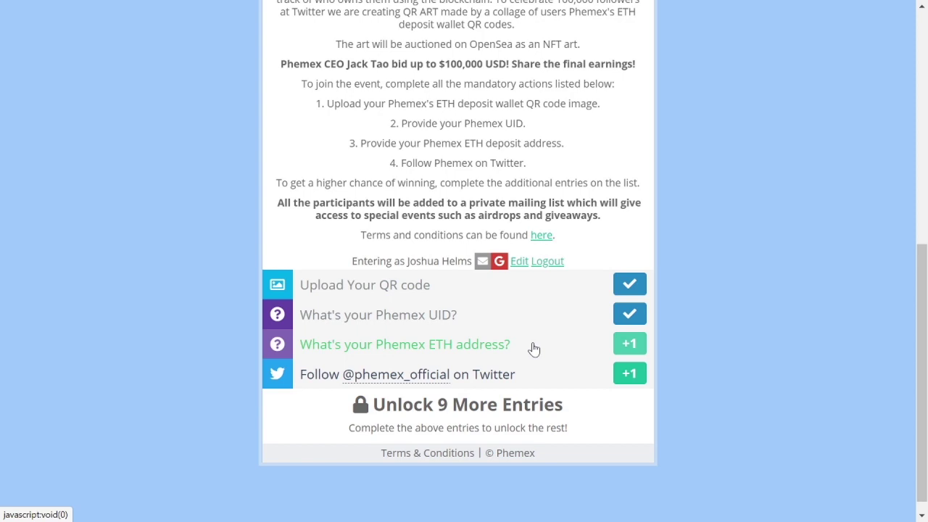
key("F11")
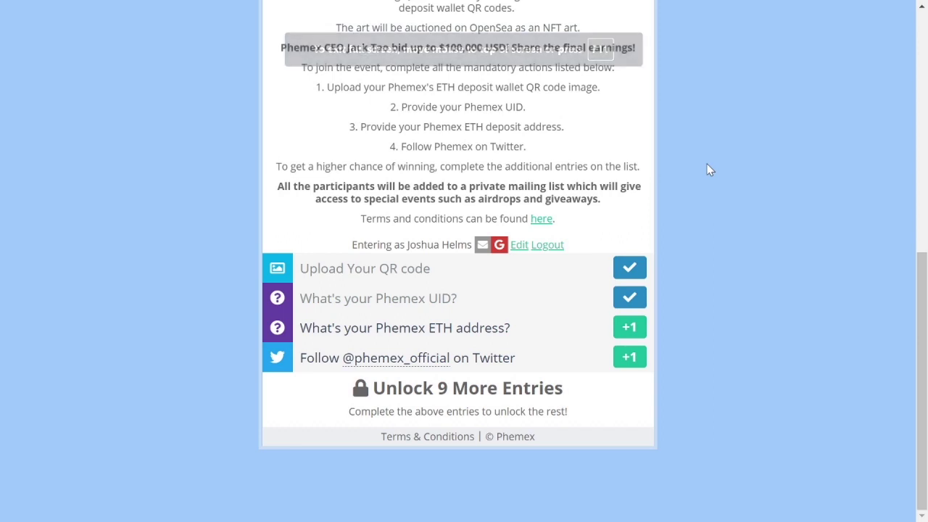
Submit the pasted ETH deposit address entry and connect a Twitter account
left_click(488, 332)
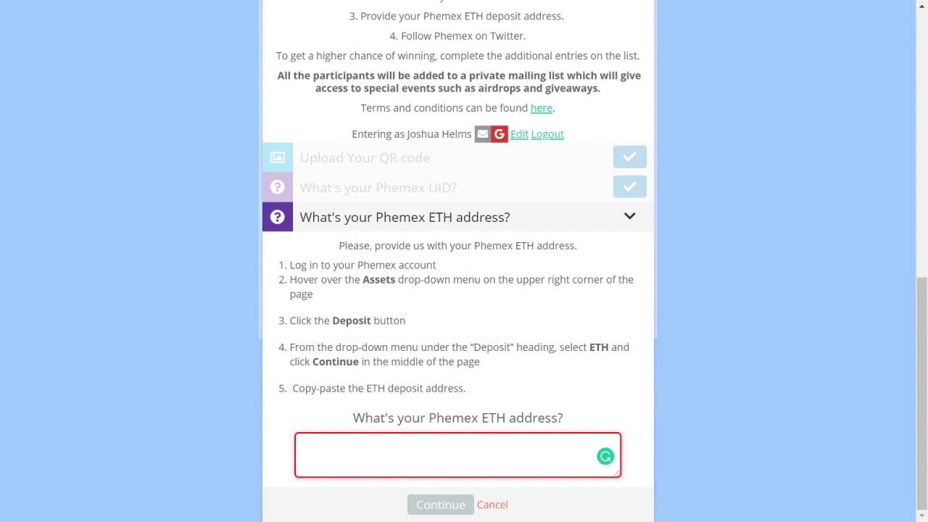
type("0xa418bd59c357e75b4c821bad276bc8c70e8da007")
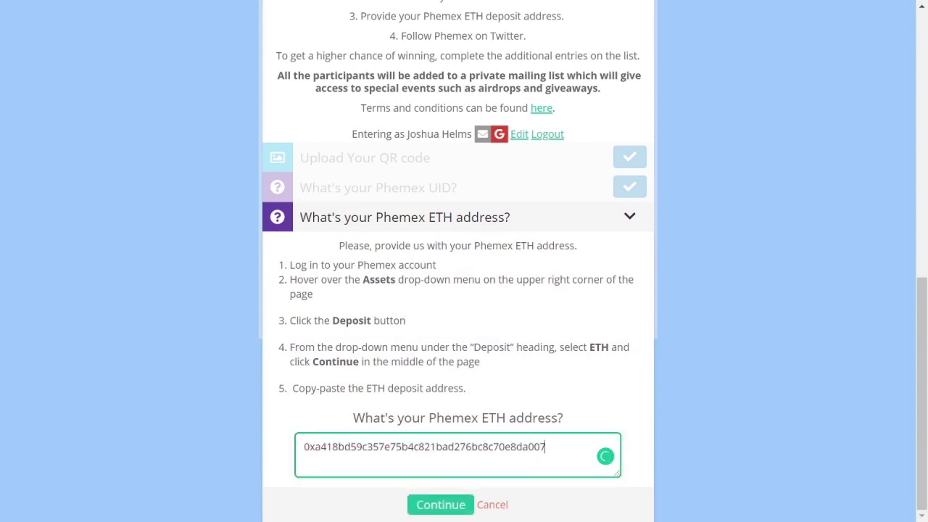
left_click(439, 503)
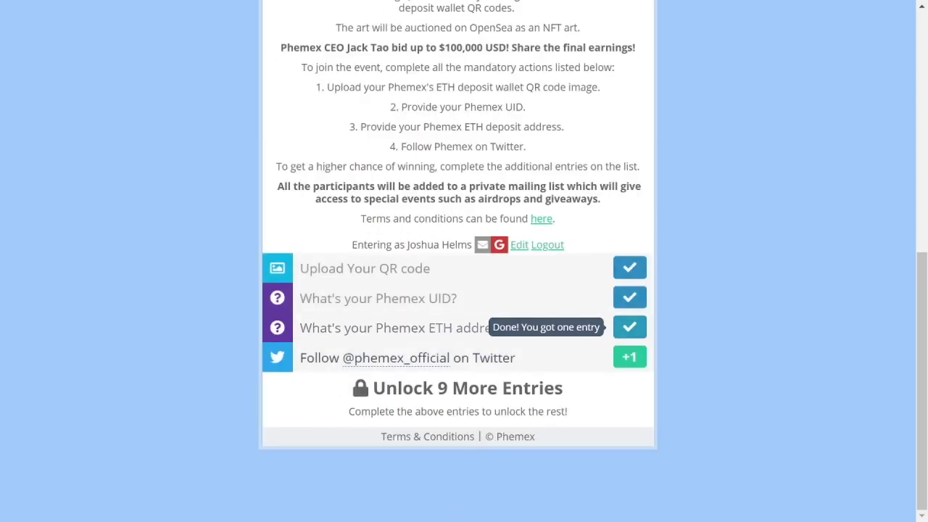
left_click(486, 367)
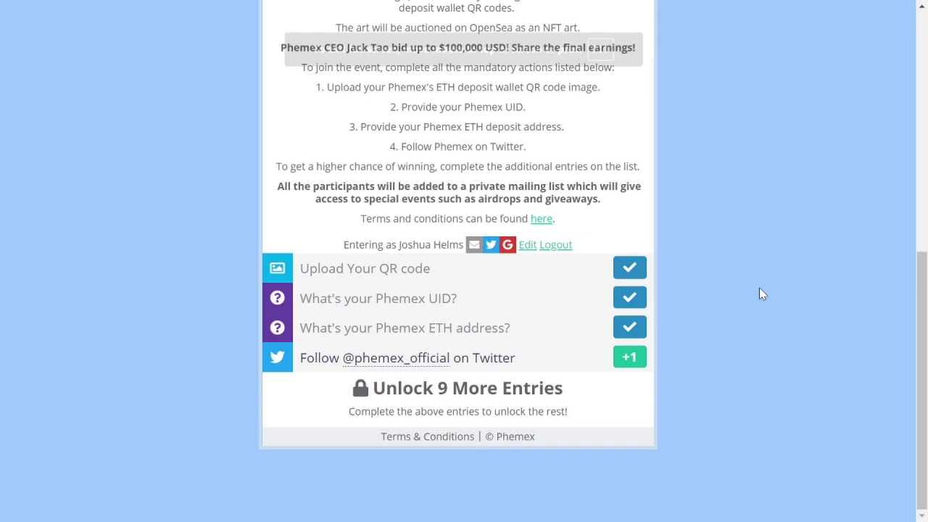
left_click(498, 359)
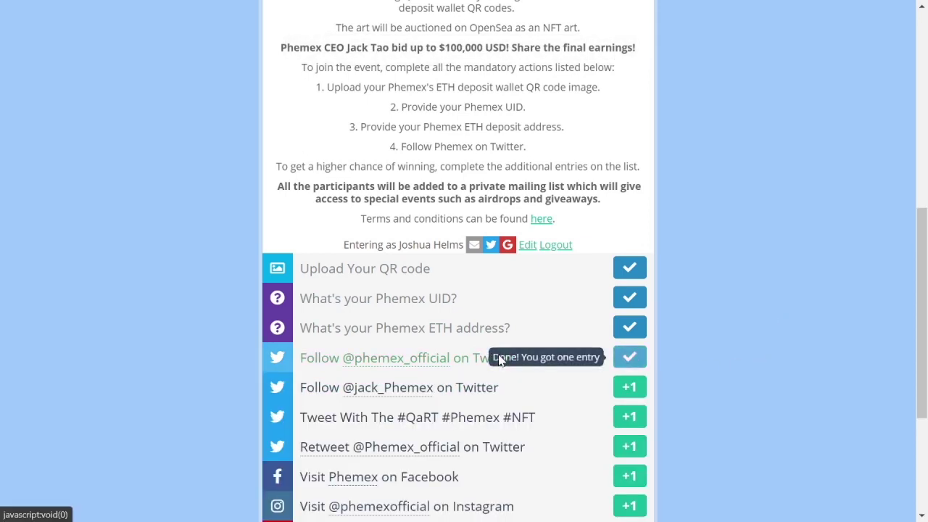
scroll(767, 308, "down", 3)
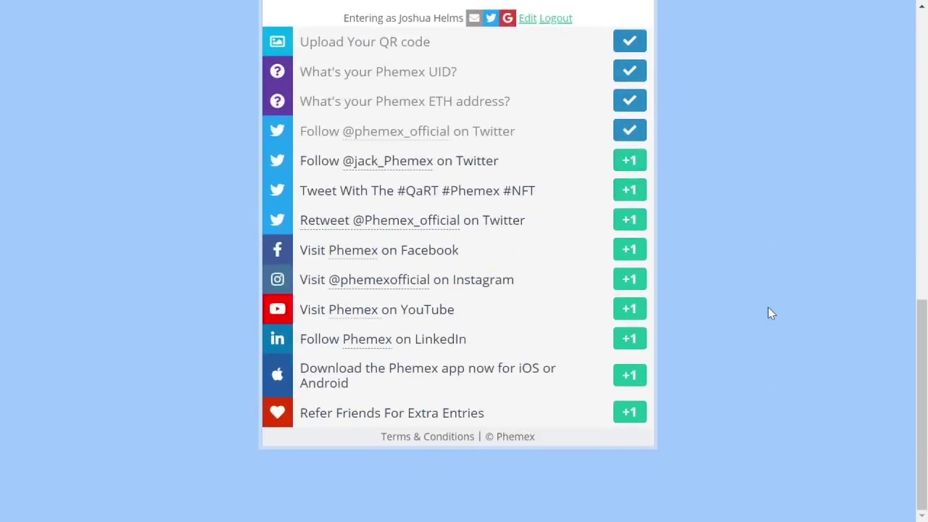